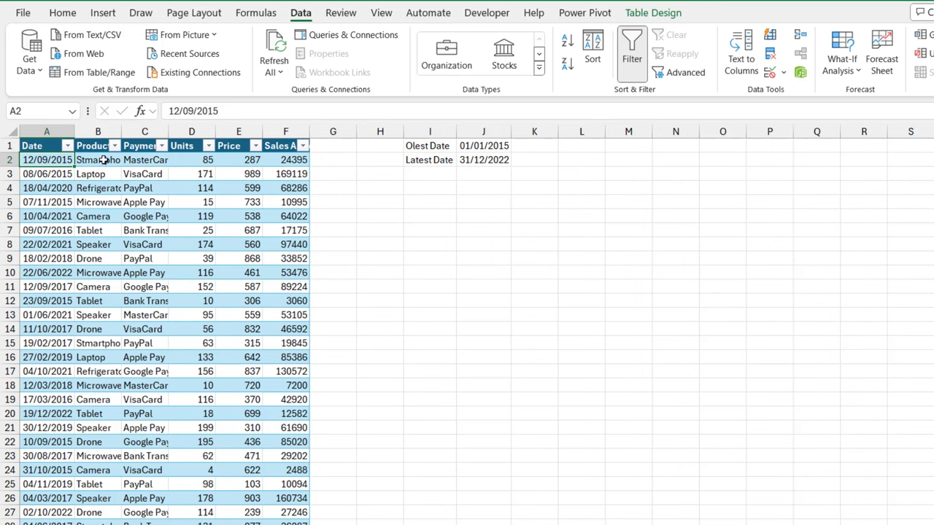
Inspect the first sale's product and figures, then trial-select and deselect the first few dates.
click(106, 160)
click(138, 161)
click(188, 161)
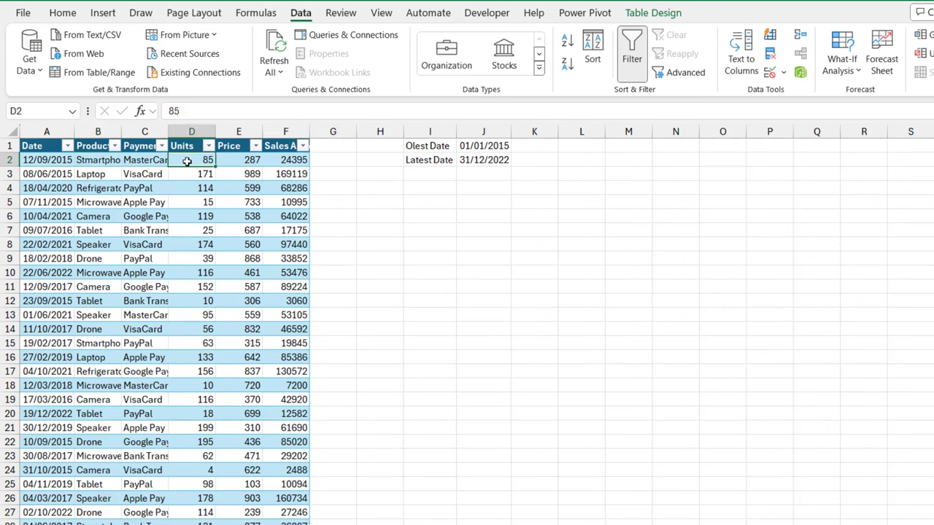
click(240, 157)
click(301, 158)
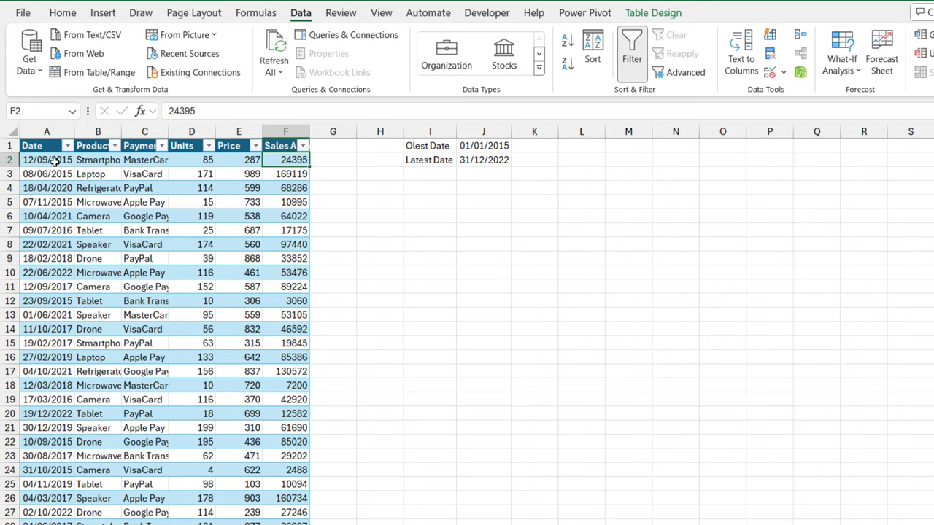
drag(55, 162, 46, 222)
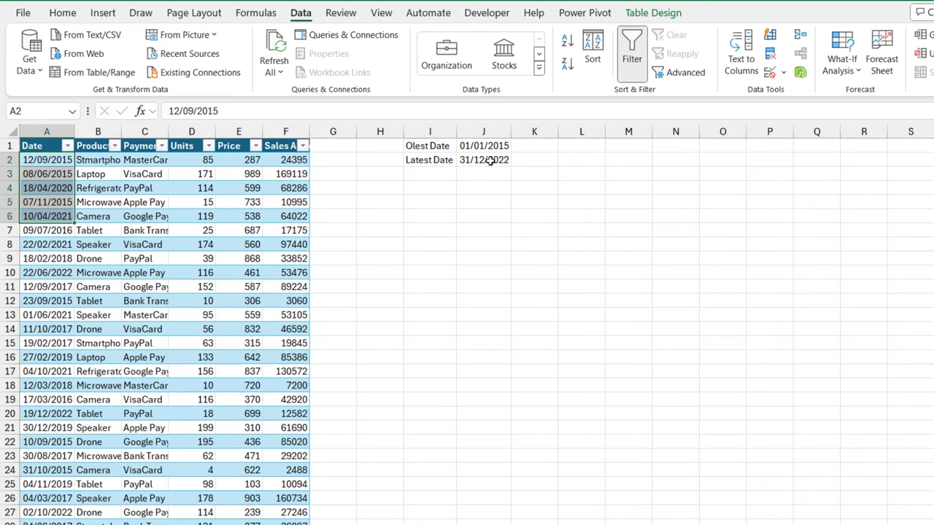
click(471, 274)
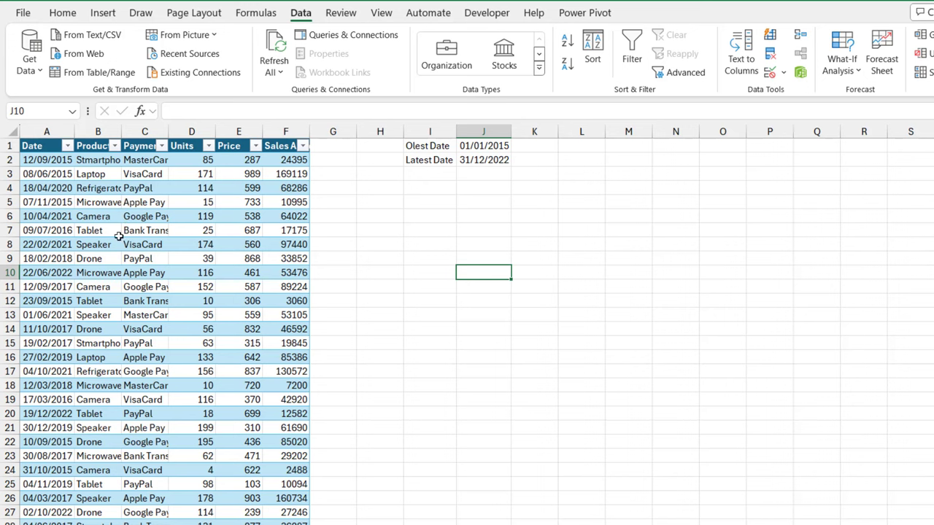
Select the whole Date column and set the validation rule to allow Date values only.
click(45, 139)
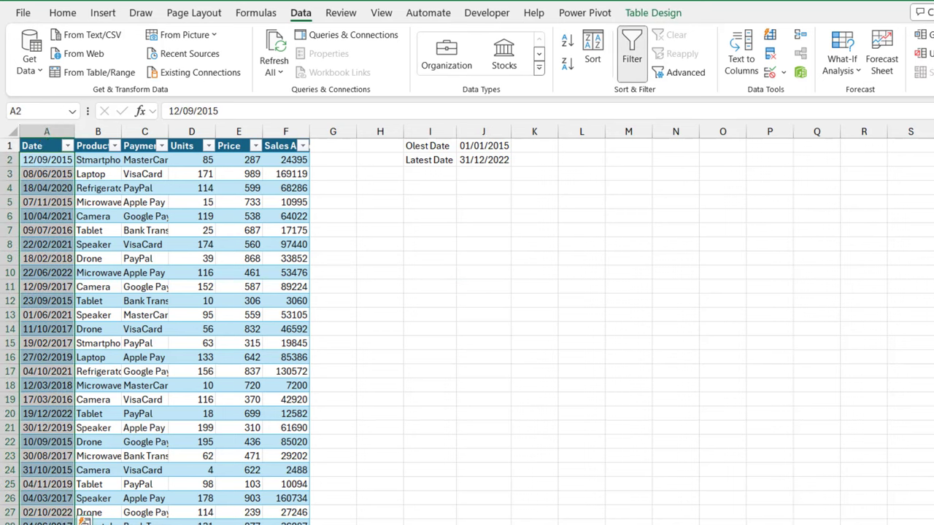
click(770, 72)
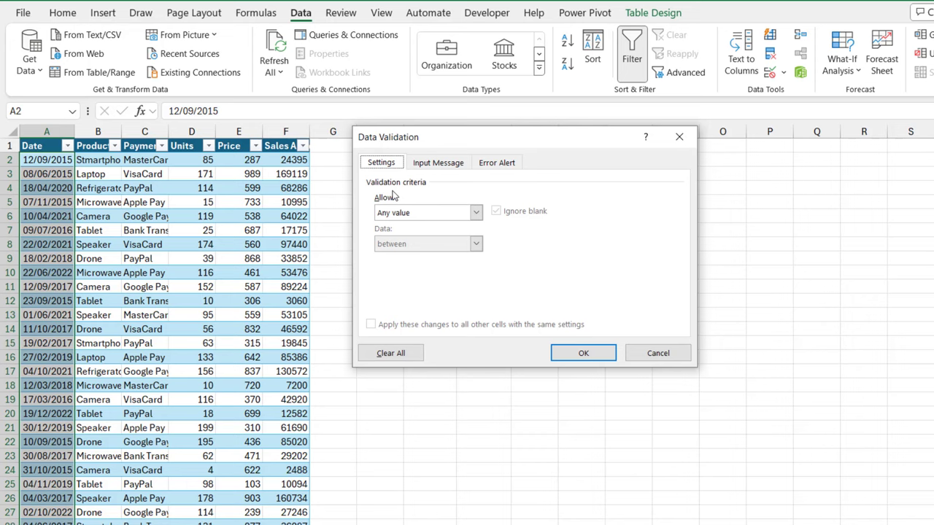
click(476, 213)
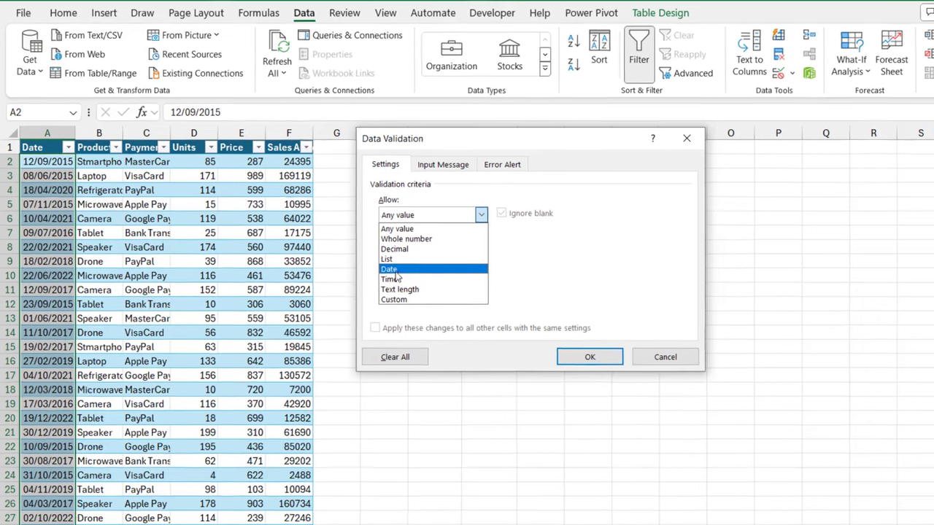
click(393, 269)
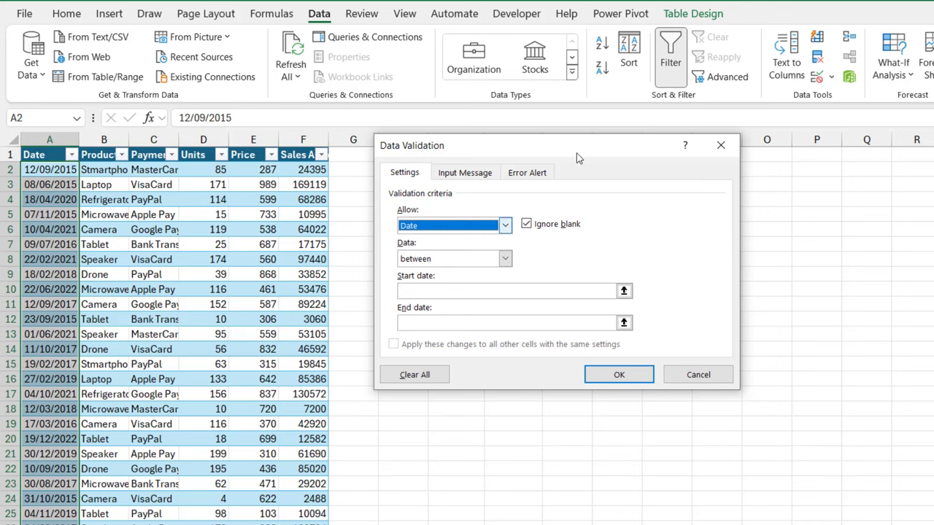
drag(559, 154, 682, 236)
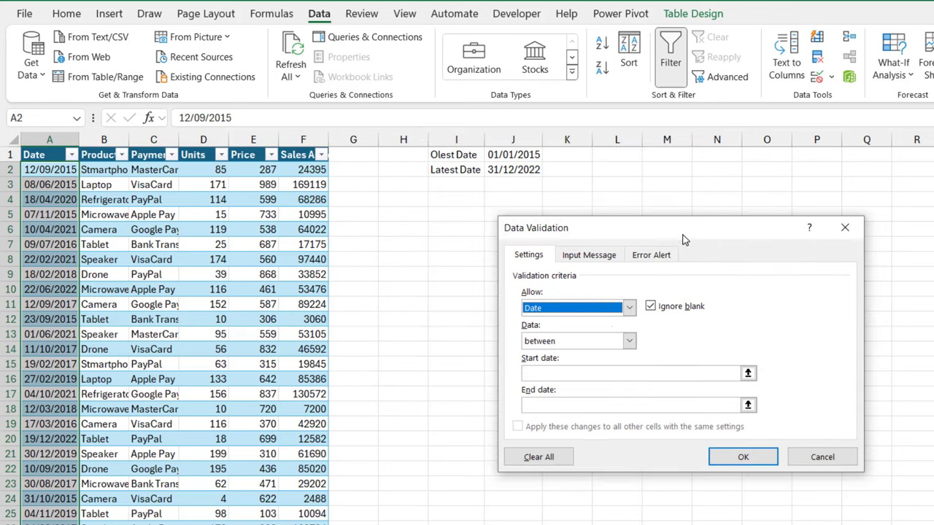
Enter =DATE(2015,1,1) as the start date and =DATE(2022,12,31) as the end date.
click(560, 374)
text(=)
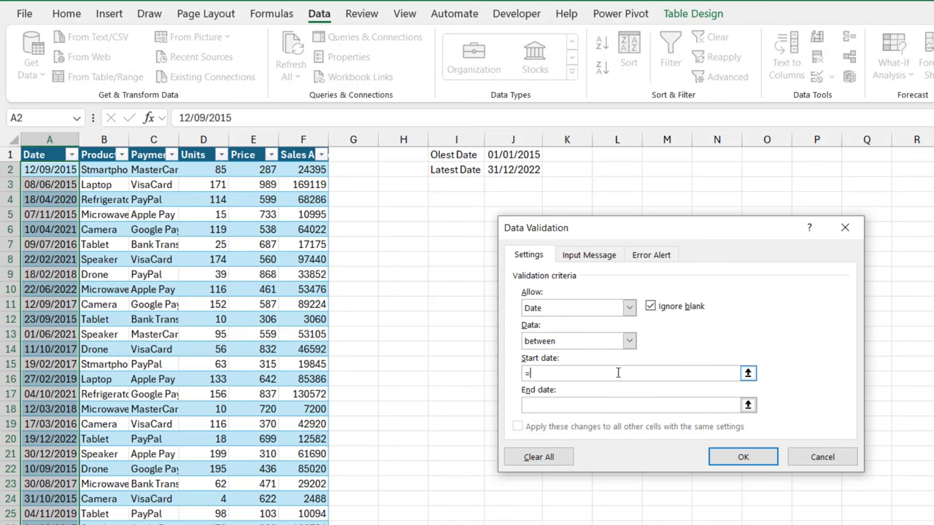
text(DATE(2015,)
text(1,1)
click(560, 401)
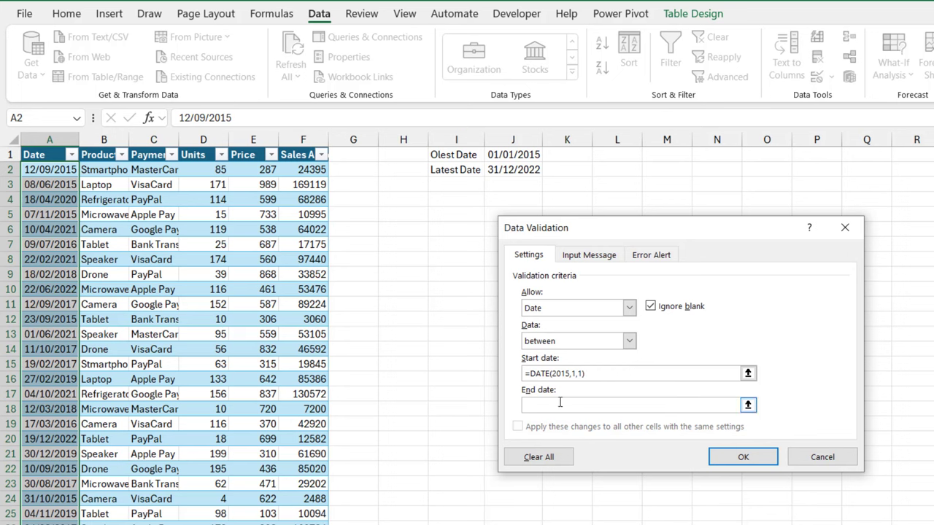
text(=DATE)
text((2022,12)
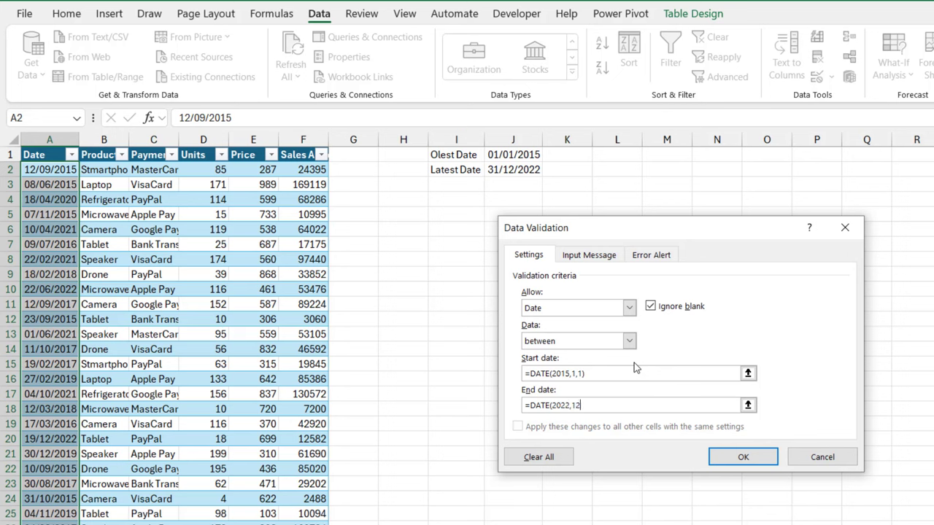
text(,31))
Set the input message title to 'Date' and its text to 'Enter dates between 01/01/2015 and 31/12/2022'.
click(589, 257)
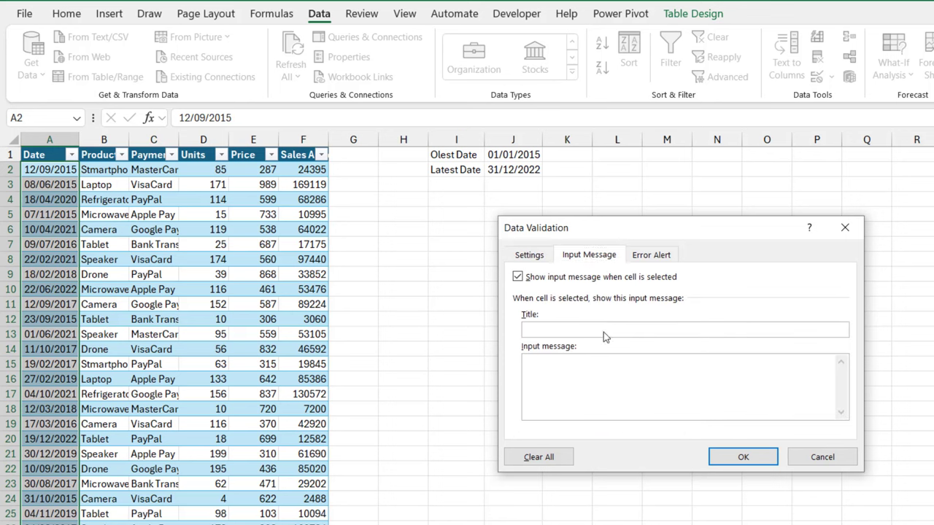
text(Date)
key(BackSpace)
key(BackSpace)
key(BackSpace)
key(BackSpace)
text(Date)
click(611, 374)
text(Enter dates between 01/01/20)
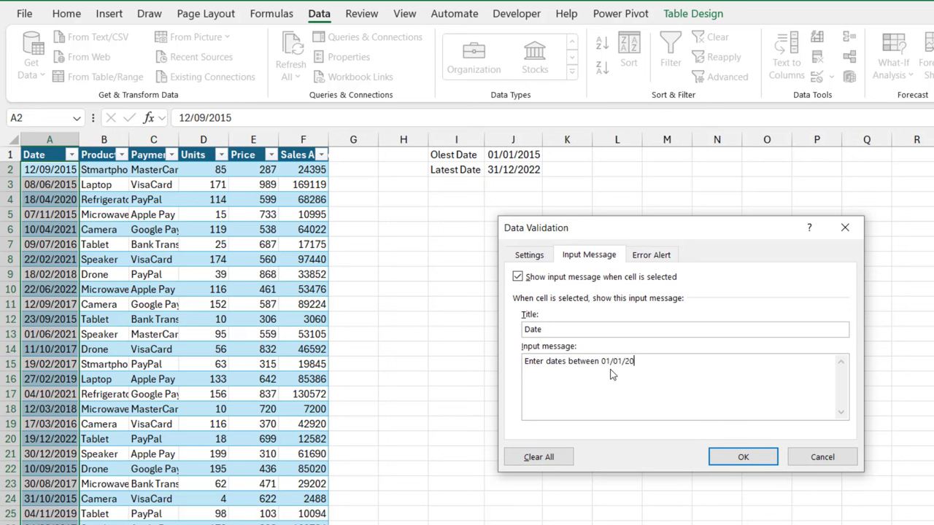
text(15 and 31/12/2022)
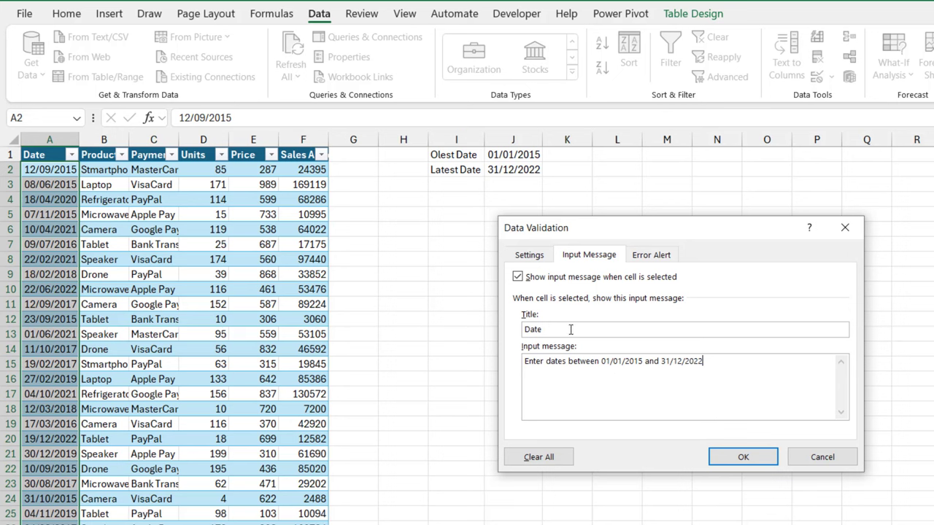
Copy the 'Date' title and the input message text into the Stop error alert.
drag(570, 329, 486, 335)
key(ctrl+c)
click(643, 260)
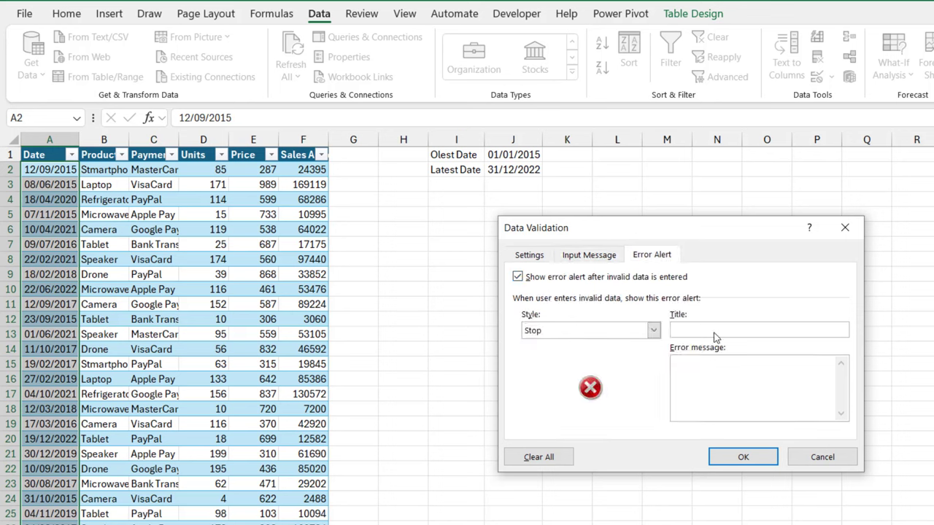
key(ctrl+v)
click(597, 260)
drag(734, 358, 501, 370)
key(ctrl+c)
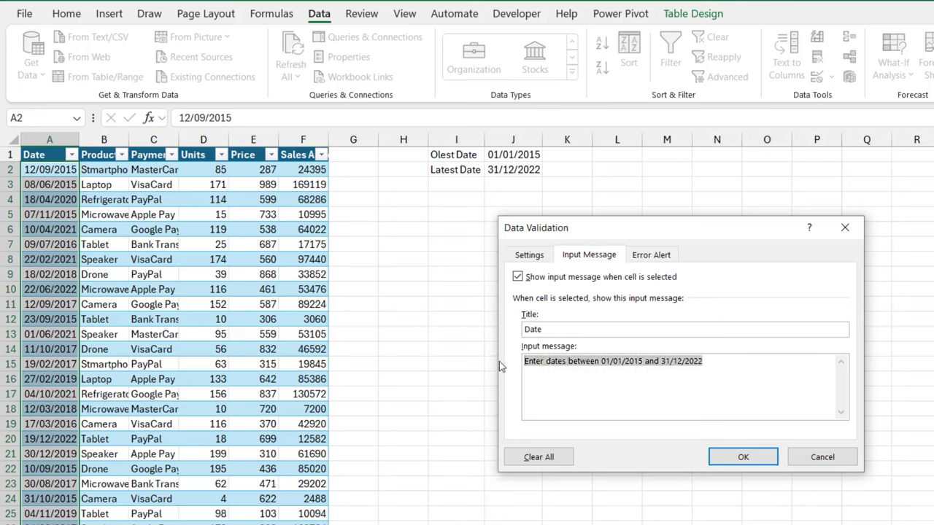
click(647, 257)
click(694, 374)
key(ctrl+v)
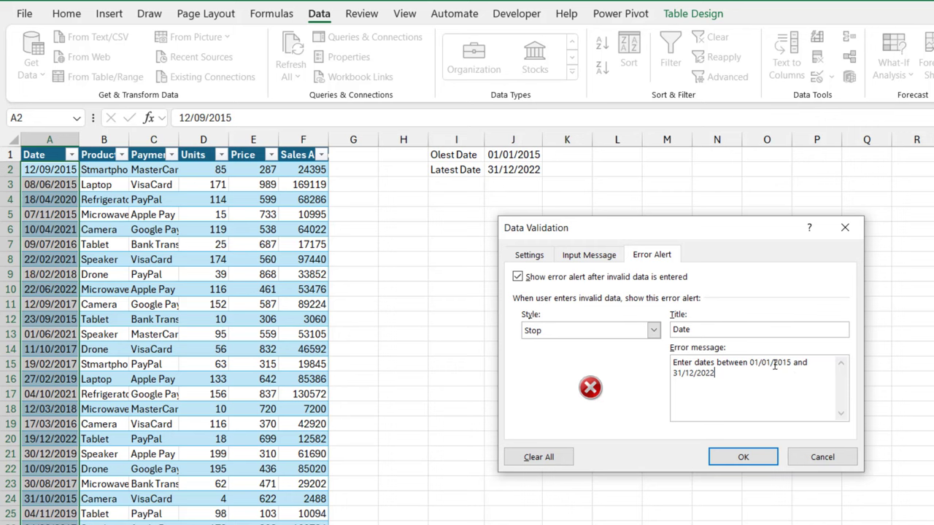
Apply the date rule and check the input message appears on other Date cells.
click(743, 457)
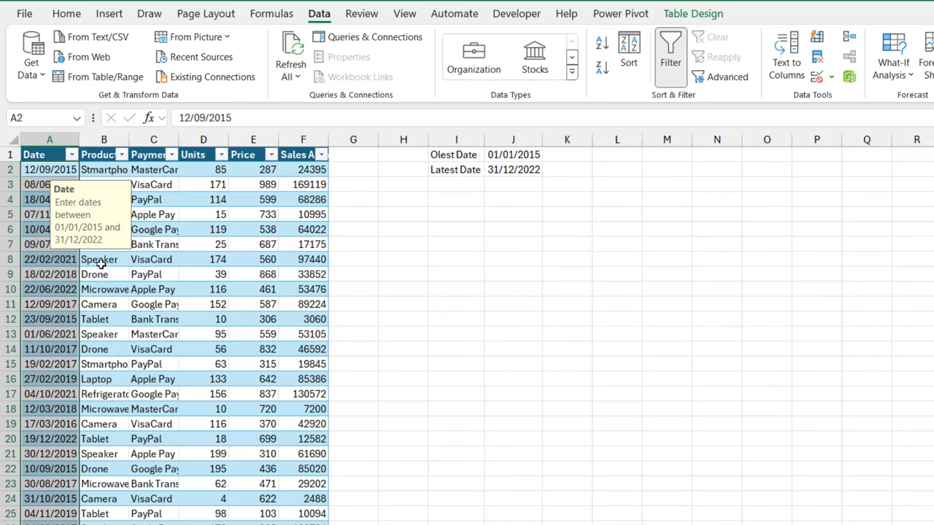
click(55, 319)
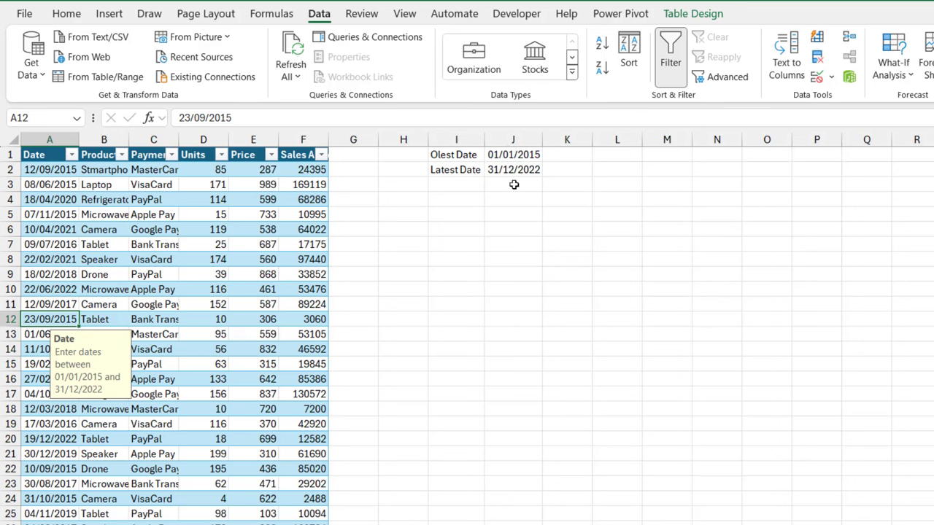
click(53, 263)
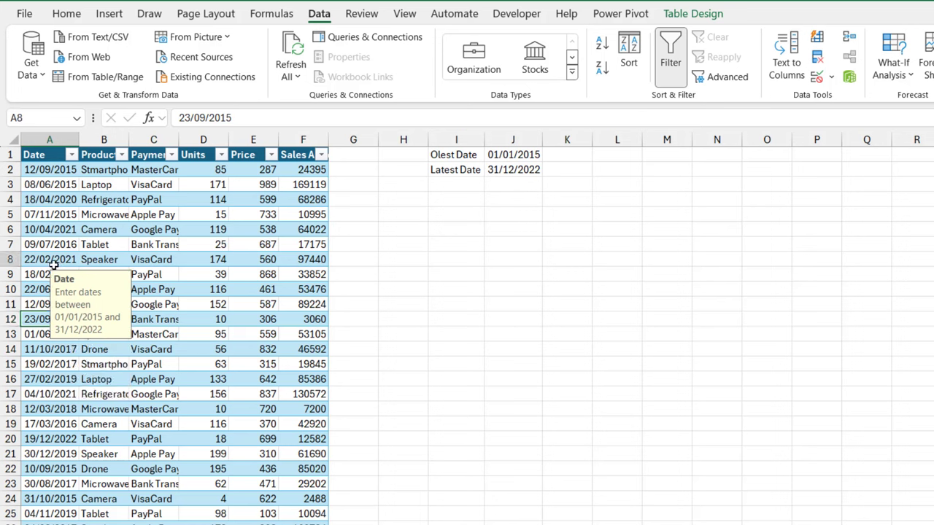
Test 01/01/2023 in A9, see it rejected twice, and cancel to keep 18/02/2018.
click(45, 275)
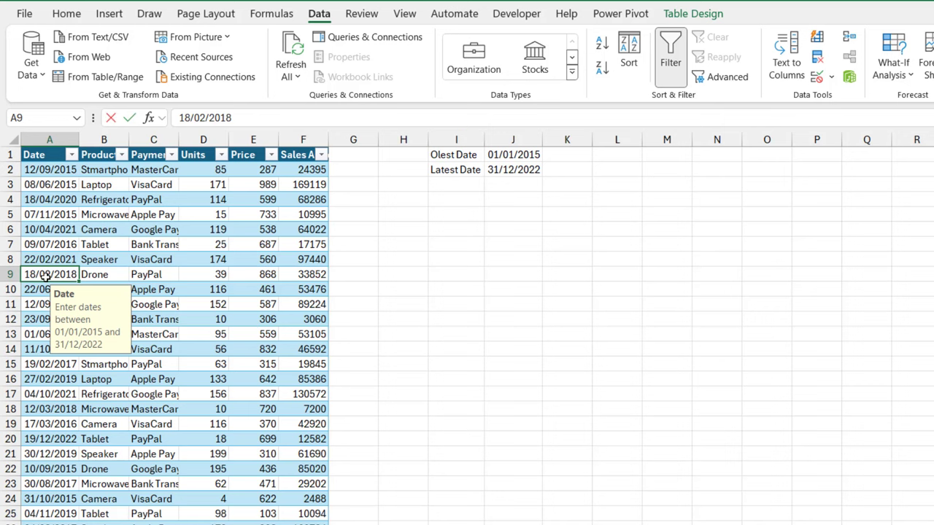
text(01/01)
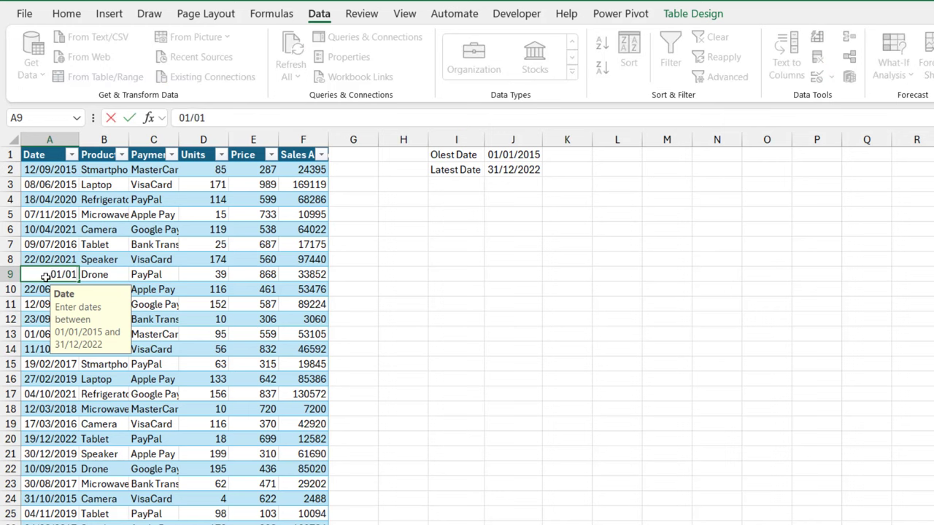
text(/2023)
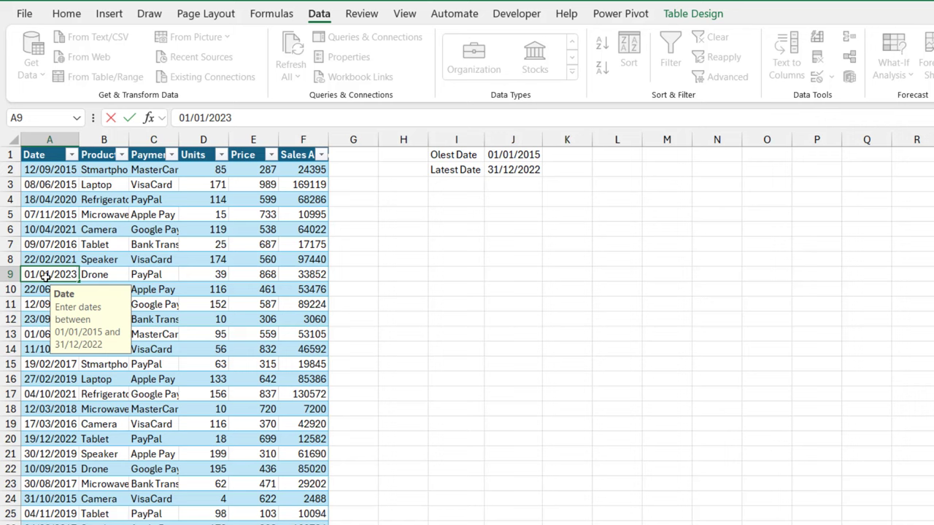
key(Return)
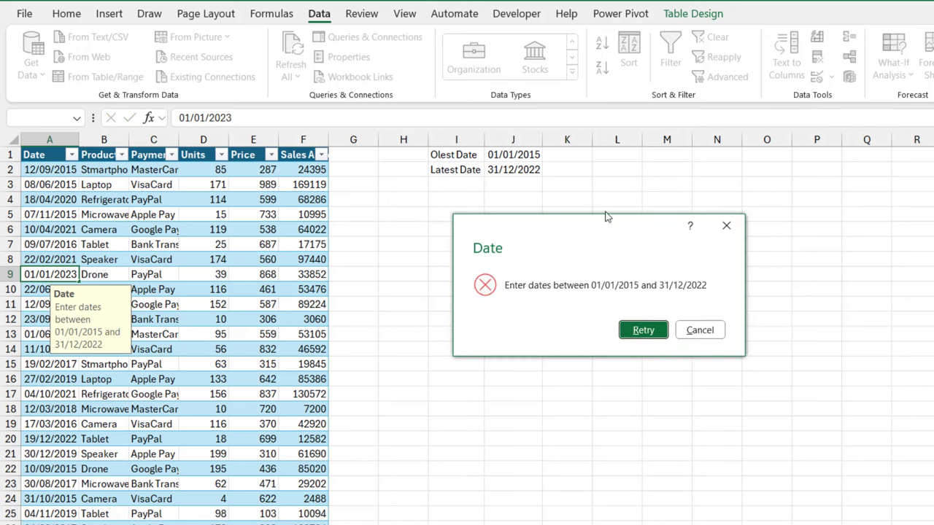
drag(605, 234, 491, 234)
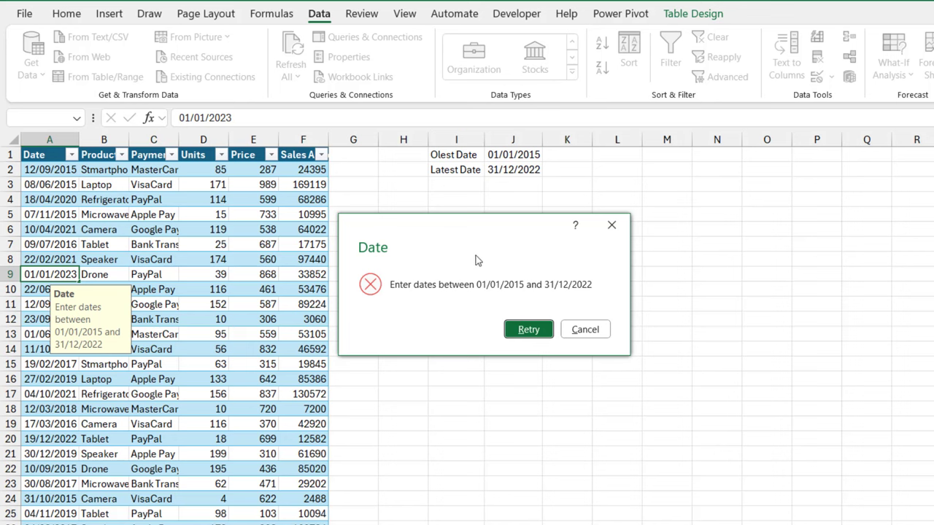
click(529, 329)
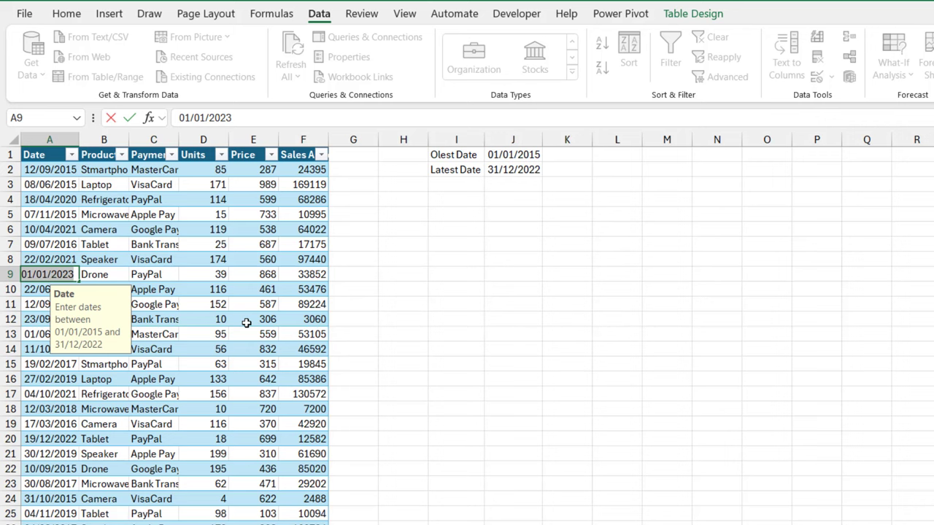
key(Return)
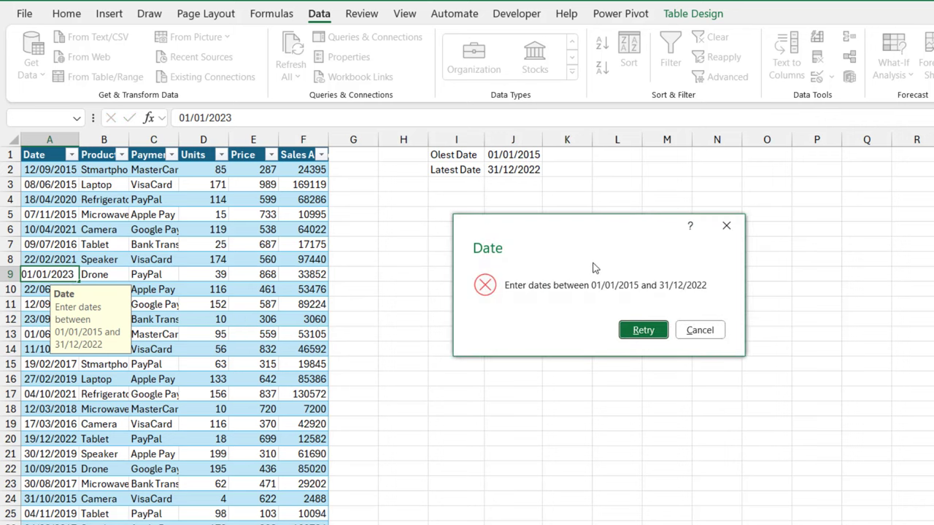
click(698, 332)
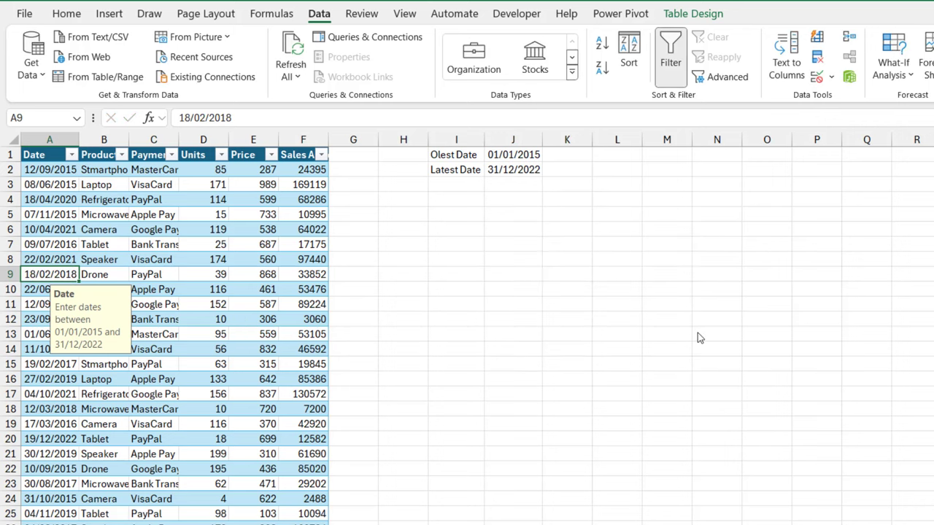